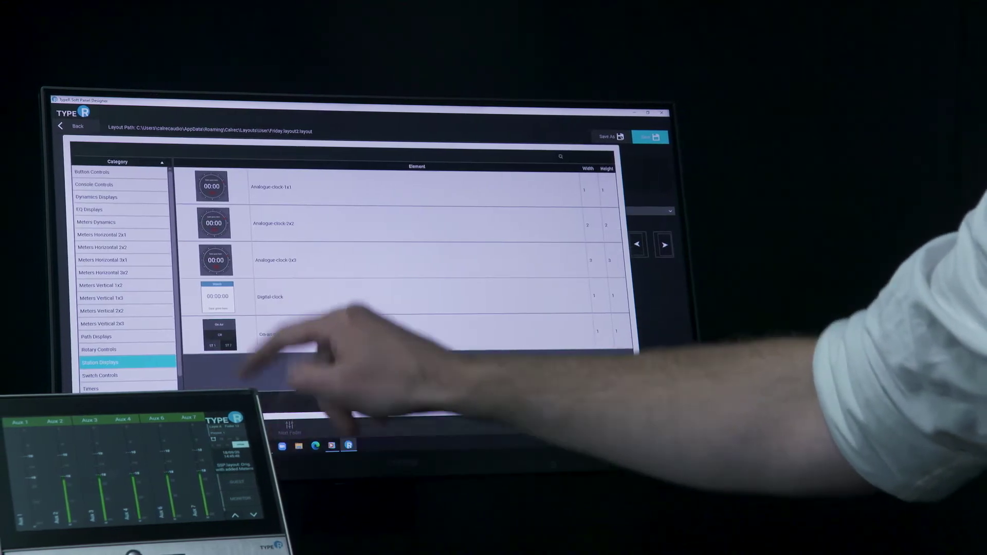
Add the 'Analogue clock 2x2' widget to the panel centre and save the layout
{"action": "left_click", "coordinate": [254, 223]}
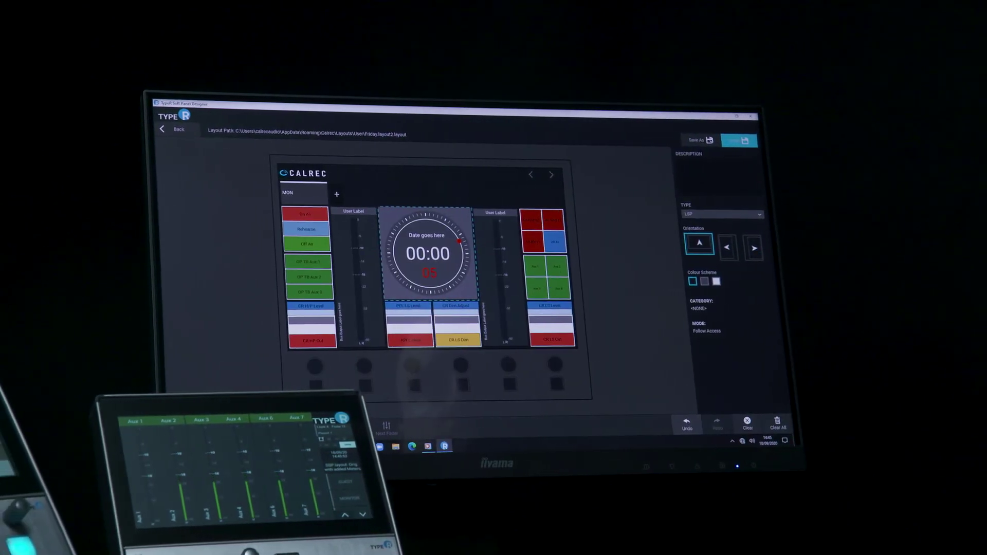
{"action": "left_click", "coordinate": [751, 141]}
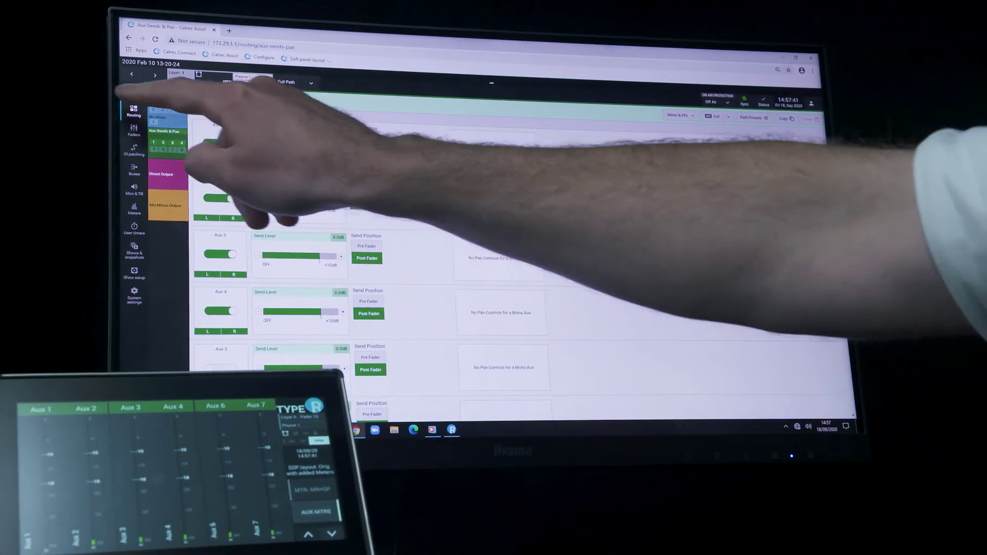
On the Processing EQ page, lower band 3 to -5.3 dB
{"action": "left_click", "coordinate": [124, 91]}
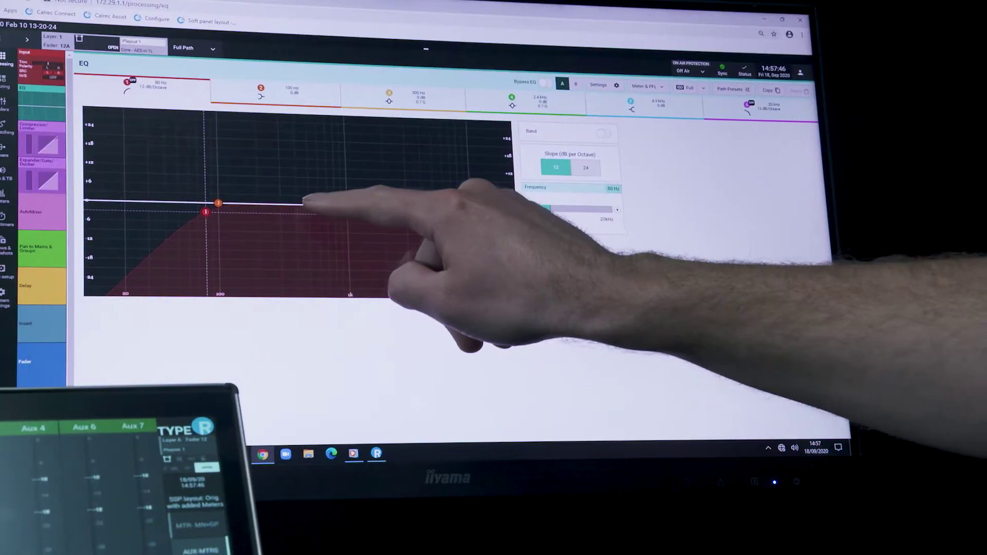
{"action": "left_click_drag", "start_coordinate": [318, 206], "coordinate": [324, 224]}
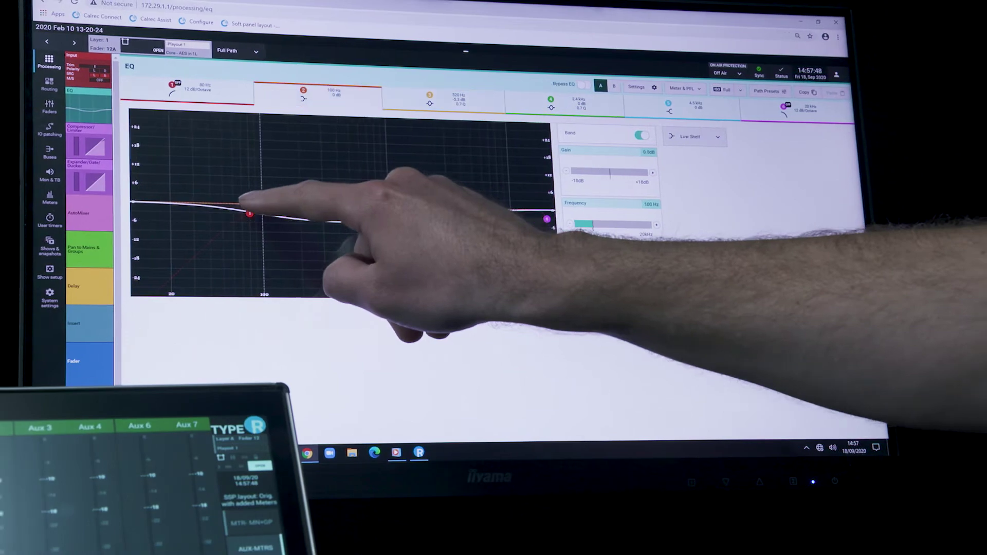